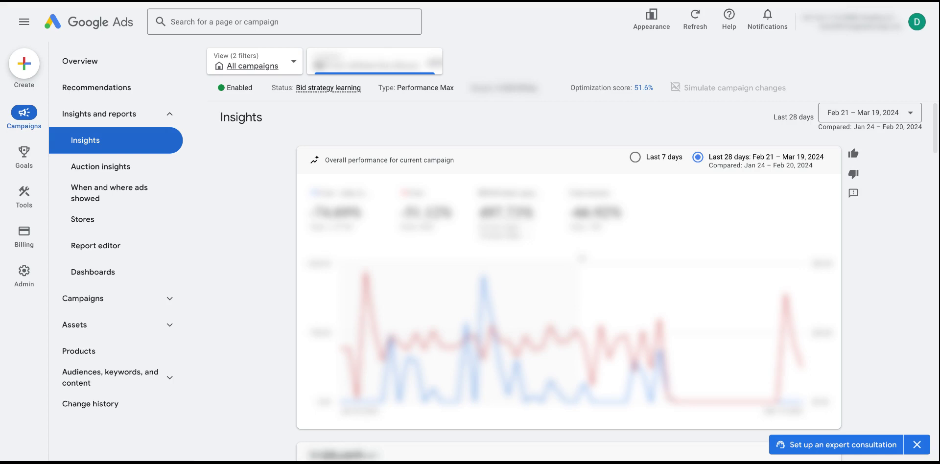
# - Dismiss the expert consultation offer and review the campaign's performance shift and auction insights for the last 28 days
pyautogui.click(917, 445)
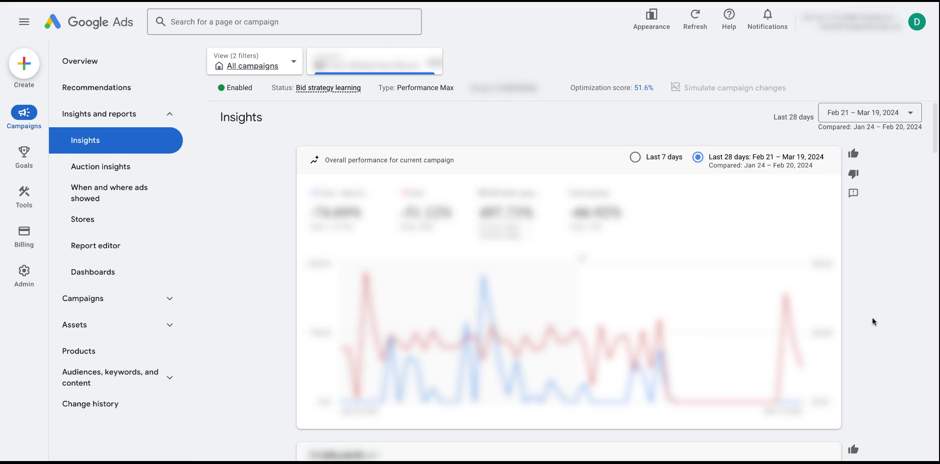
pyautogui.scroll(-6, 872, 322)
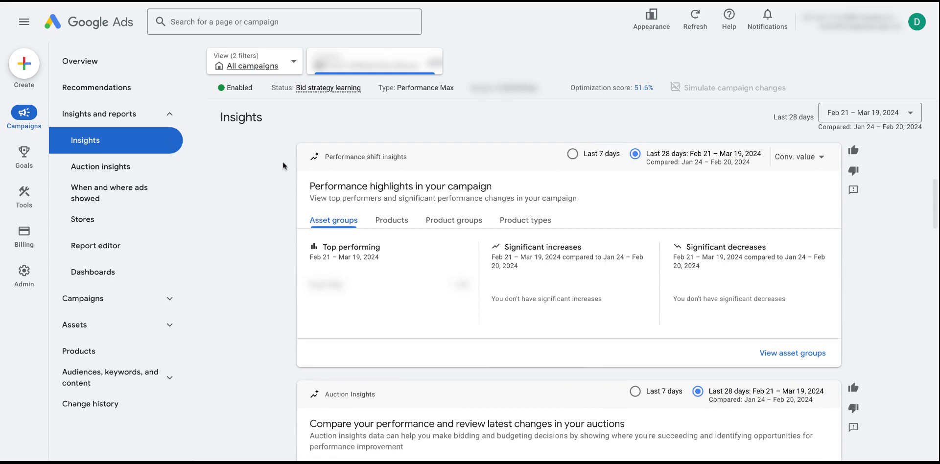
pyautogui.scroll(-2, 371, 209)
pyautogui.scroll(-3, 370, 209)
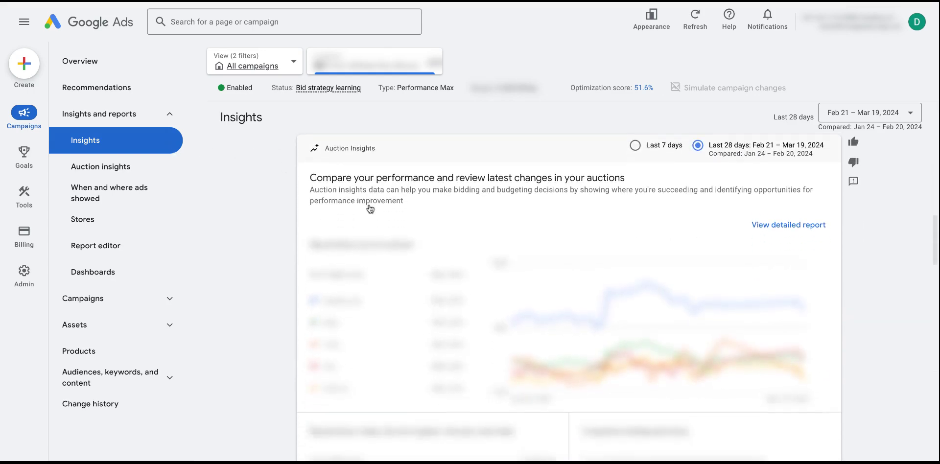
pyautogui.scroll(1, 395, 223)
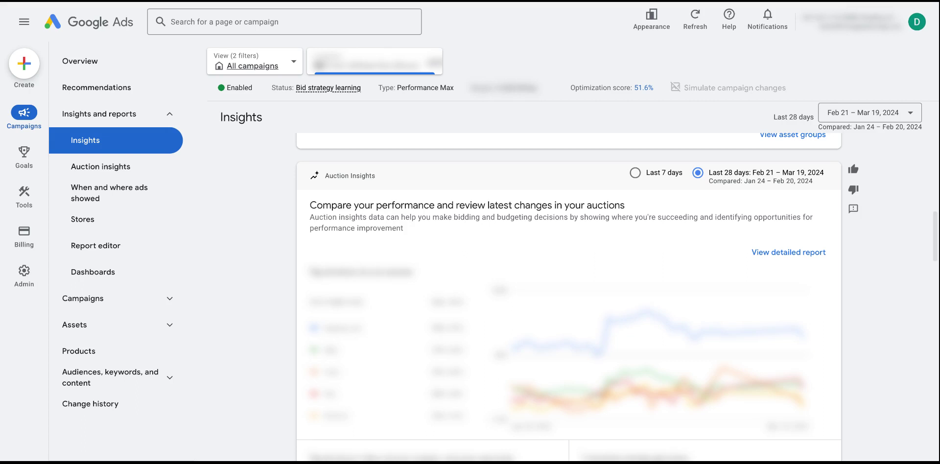
pyautogui.scroll(4, 404, 325)
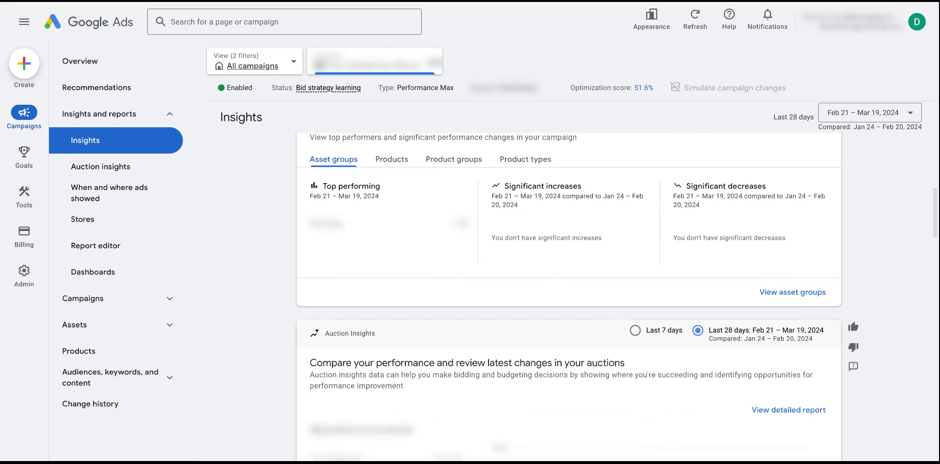
pyautogui.scroll(-10, 405, 343)
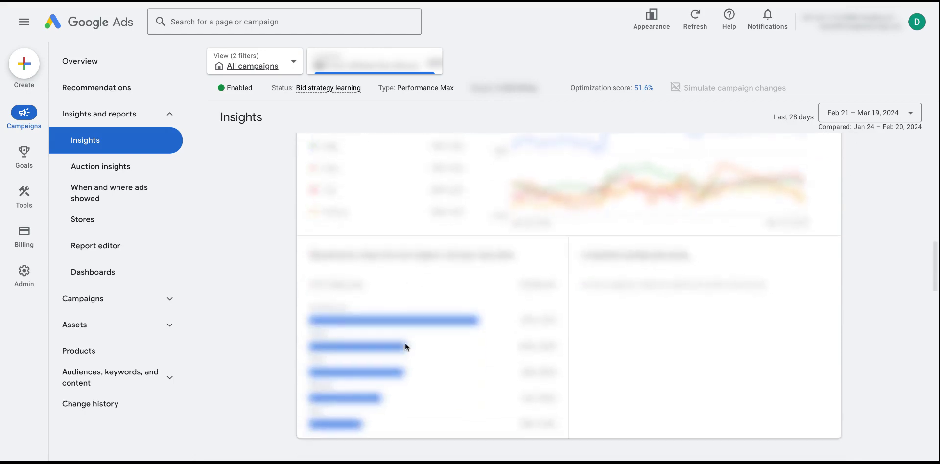
# - Examine the search terms insights table, comparing conversion value and search volume for each search category
pyautogui.scroll(-3, 323, 306)
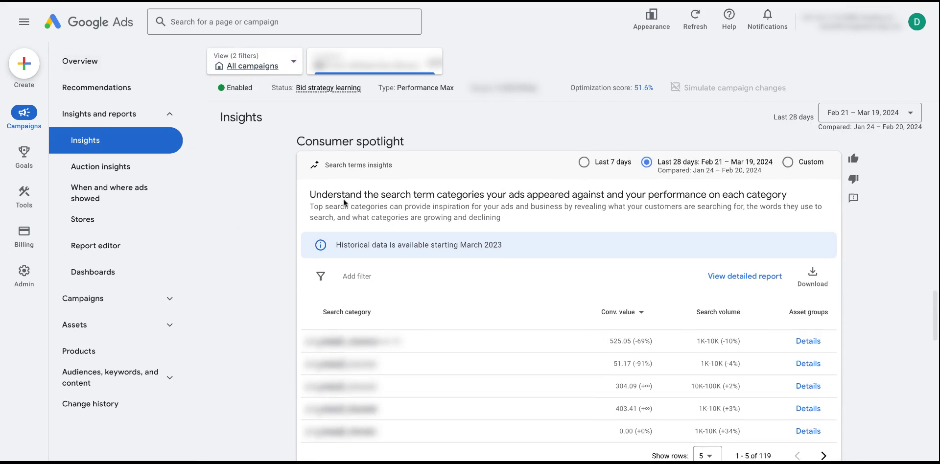
pyautogui.scroll(-1, 343, 198)
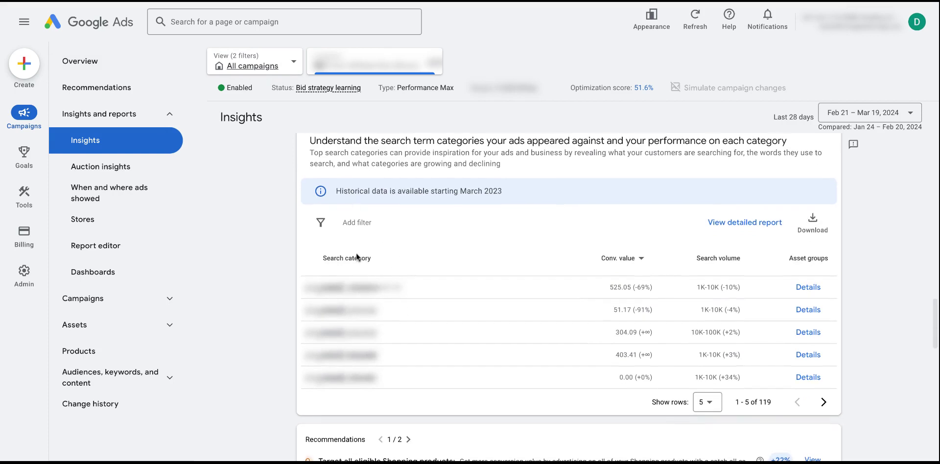
pyautogui.moveTo(617, 263)
pyautogui.scroll(-5, 582, 218)
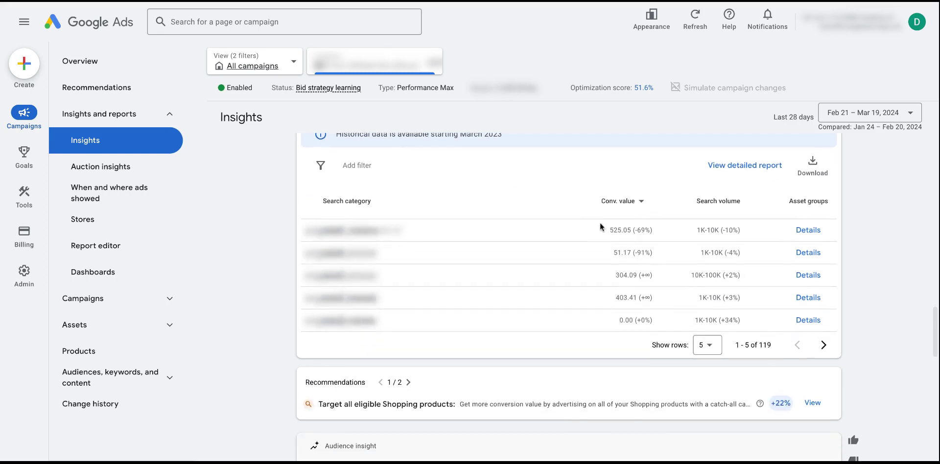
# - Show 10 rows in the audience insight table and review the audience segments by share of clicks and index
pyautogui.scroll(-2, 563, 282)
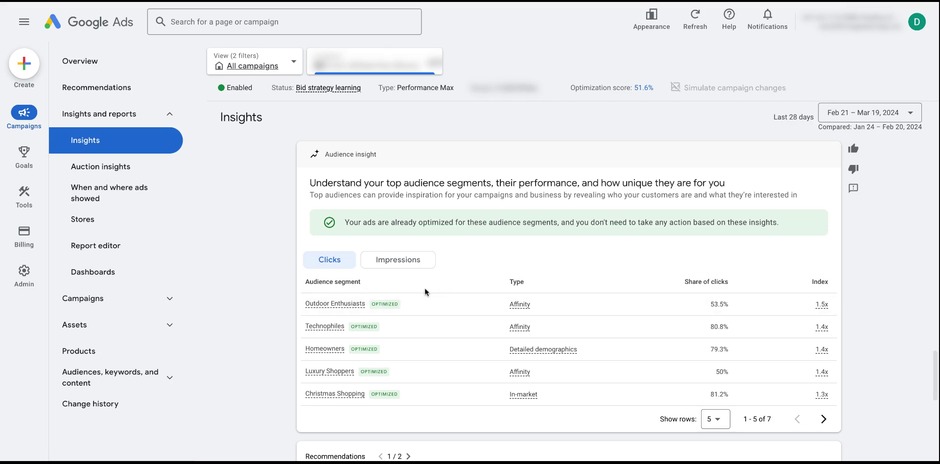
pyautogui.moveTo(397, 307)
pyautogui.click(716, 419)
pyautogui.click(717, 407)
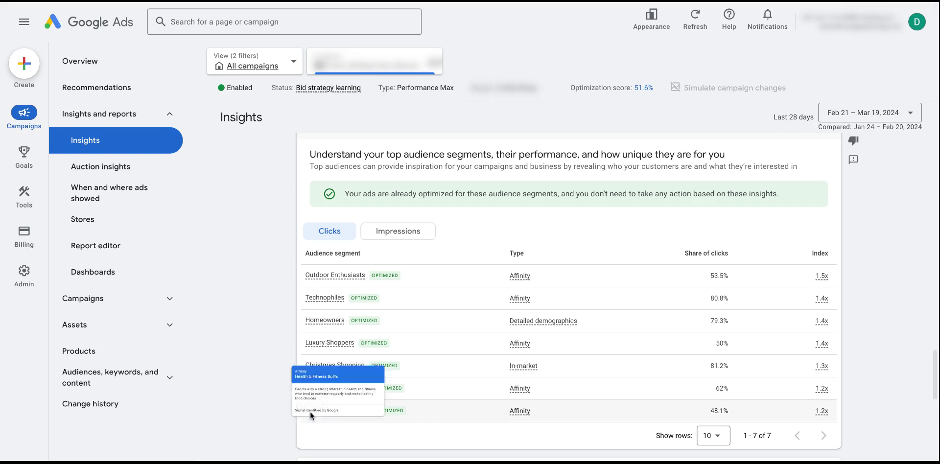
pyautogui.scroll(-1, 262, 343)
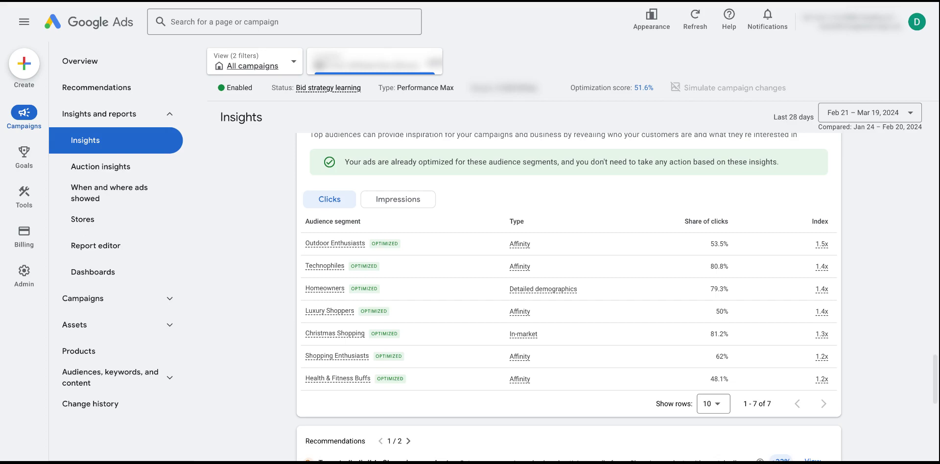
pyautogui.scroll(-6, 568, 294)
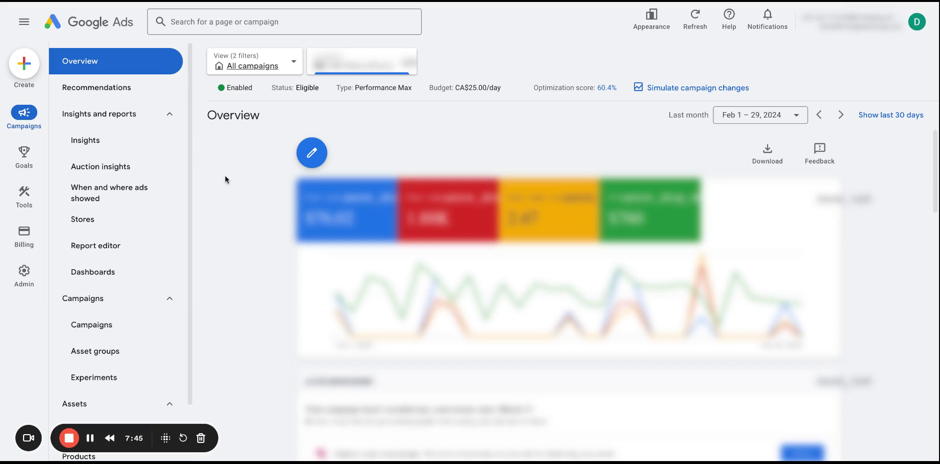
# - Review the Asset performance card on the campaign overview, checking the performance rating of each headline
pyautogui.scroll(-6, 304, 237)
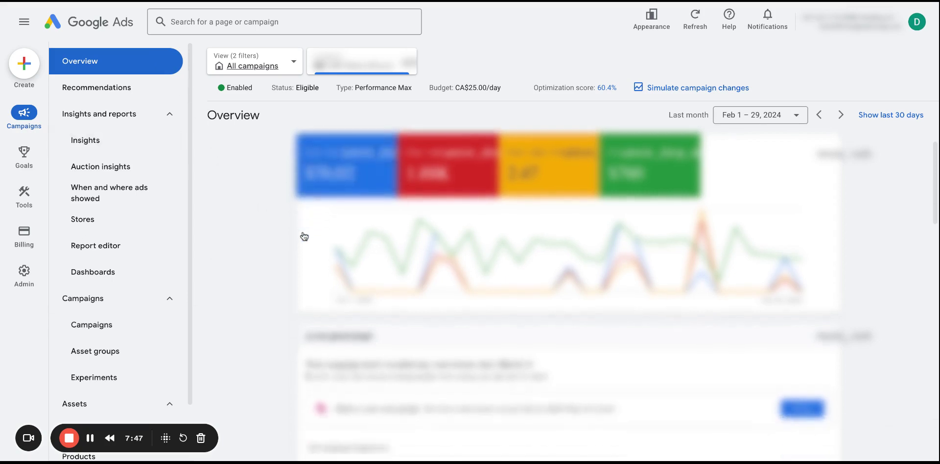
pyautogui.scroll(-2, 304, 237)
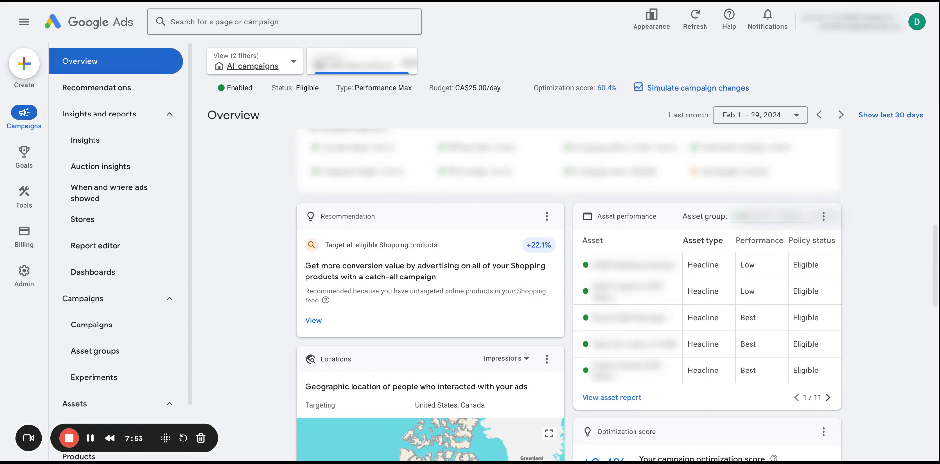
pyautogui.moveTo(735, 345)
pyautogui.scroll(1, 569, 294)
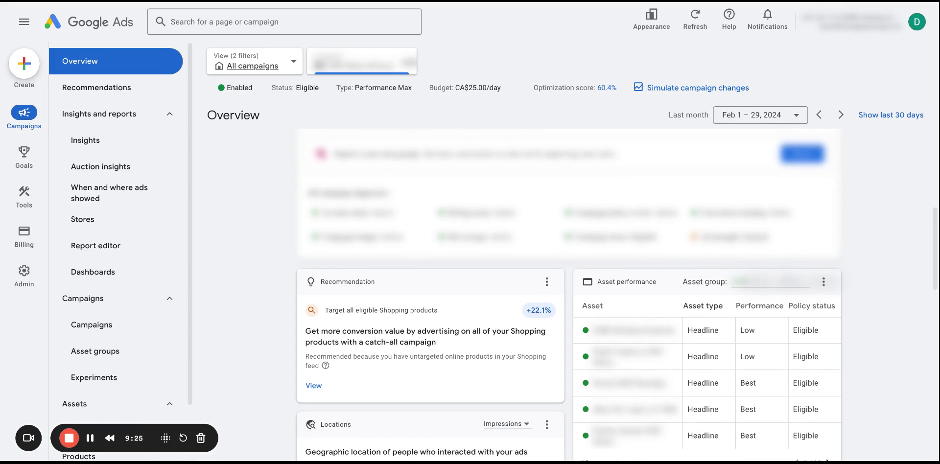
pyautogui.scroll(-2, 889, 315)
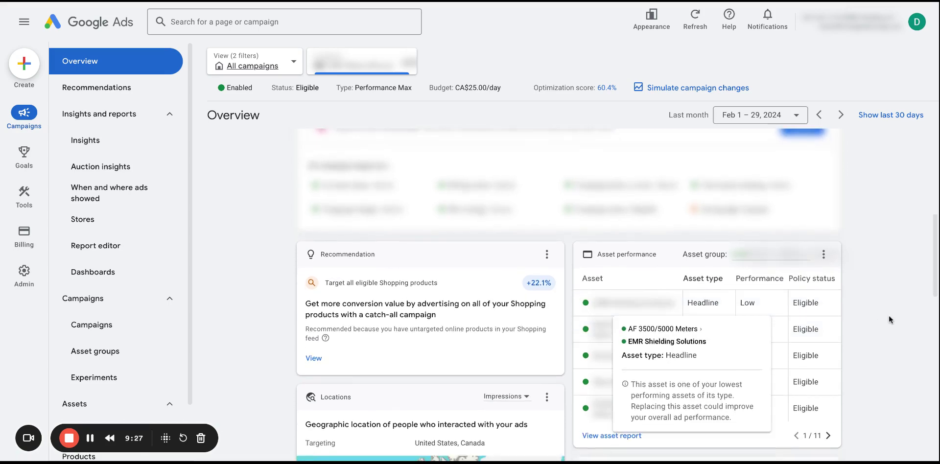
pyautogui.scroll(-1, 889, 328)
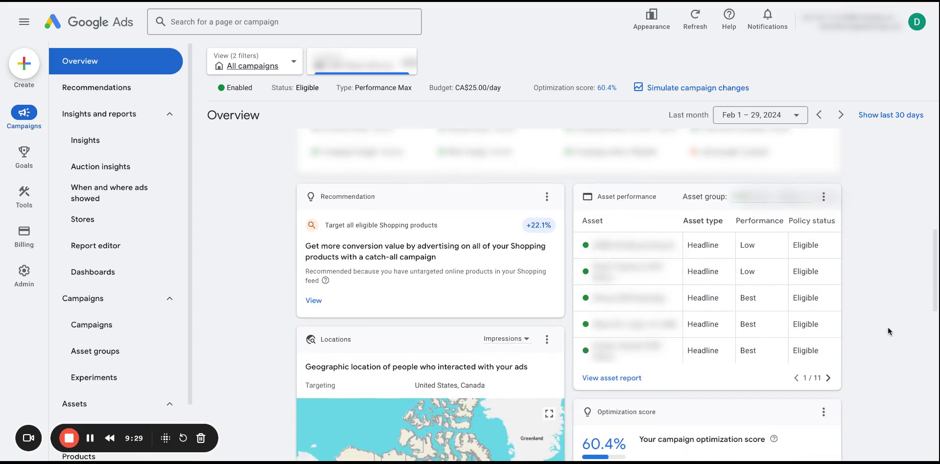
pyautogui.scroll(-1, 889, 327)
pyautogui.scroll(1, 617, 296)
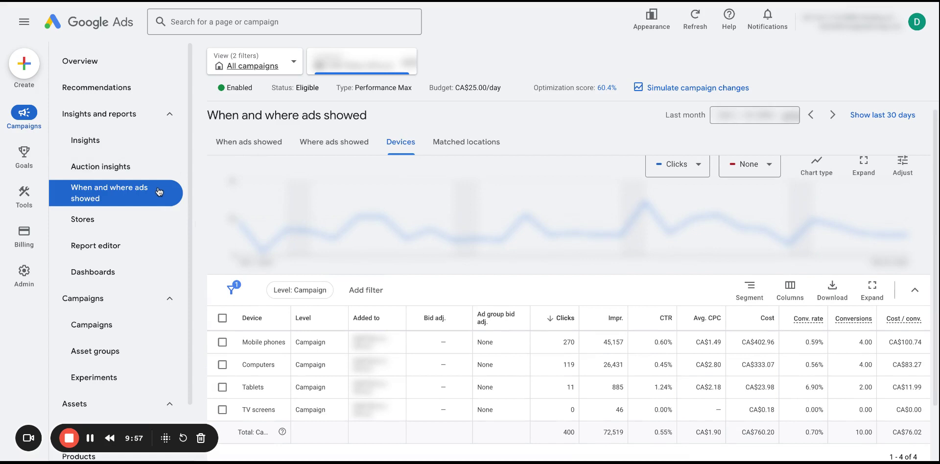
# - Examine the Devices report of when and where ads showed, comparing clicks, cost and conversions per device
pyautogui.click(405, 151)
pyautogui.scroll(-3, 474, 447)
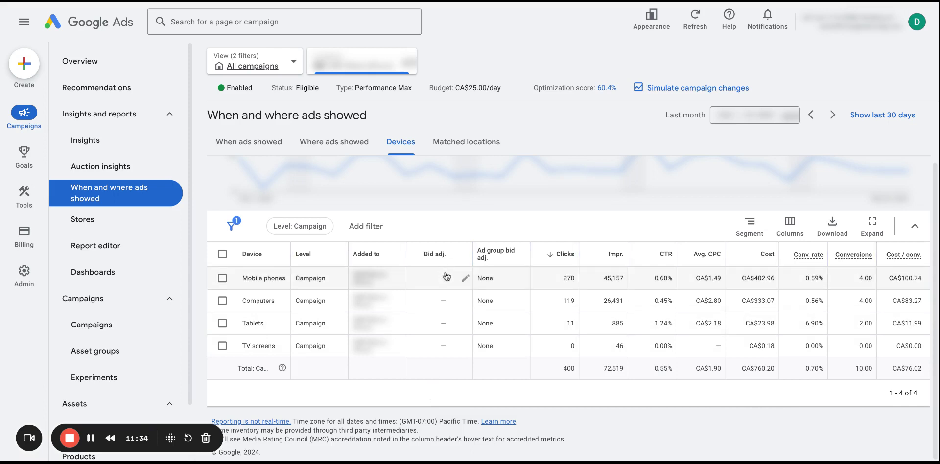
# - Choose Increase for the mobile phones bid adjustment, leave the percentage blank and cancel the change
pyautogui.click(462, 278)
pyautogui.click(446, 310)
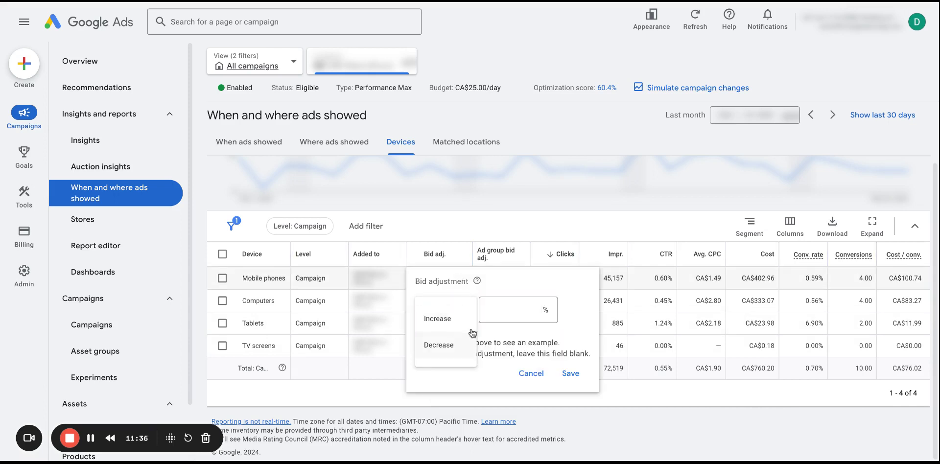
pyautogui.click(510, 306)
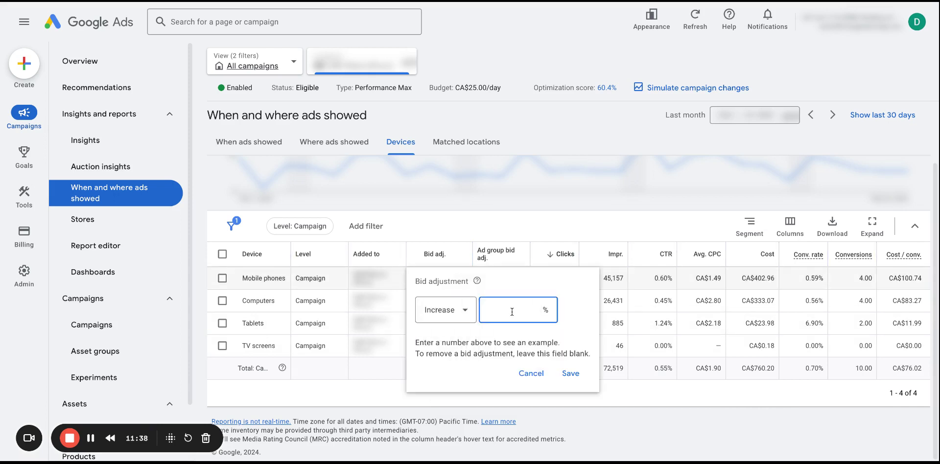
pyautogui.click(532, 373)
# - Enter a 100% decrease as the TV screens bid adjustment and discard it without saving
pyautogui.click(443, 353)
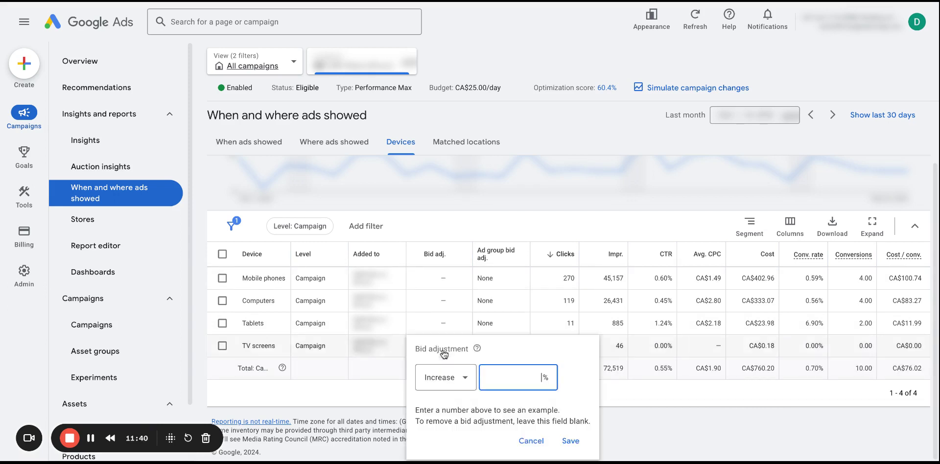
pyautogui.click(465, 380)
pyautogui.click(461, 424)
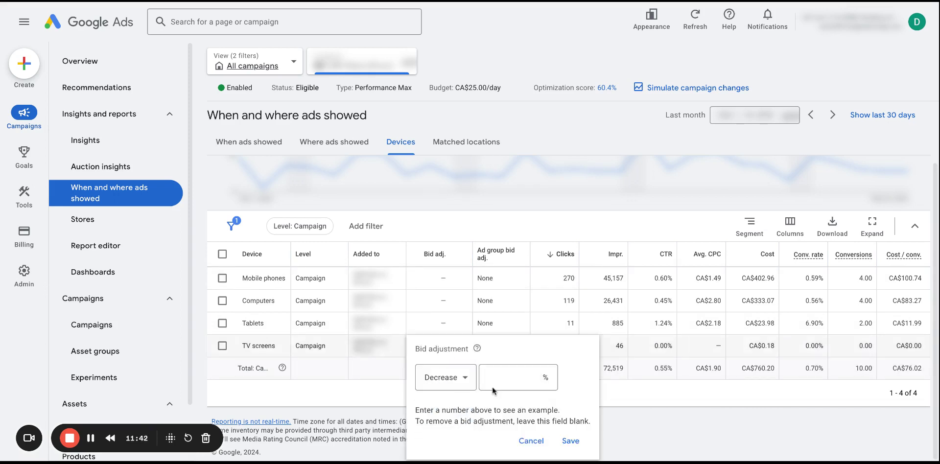
pyautogui.click(510, 378)
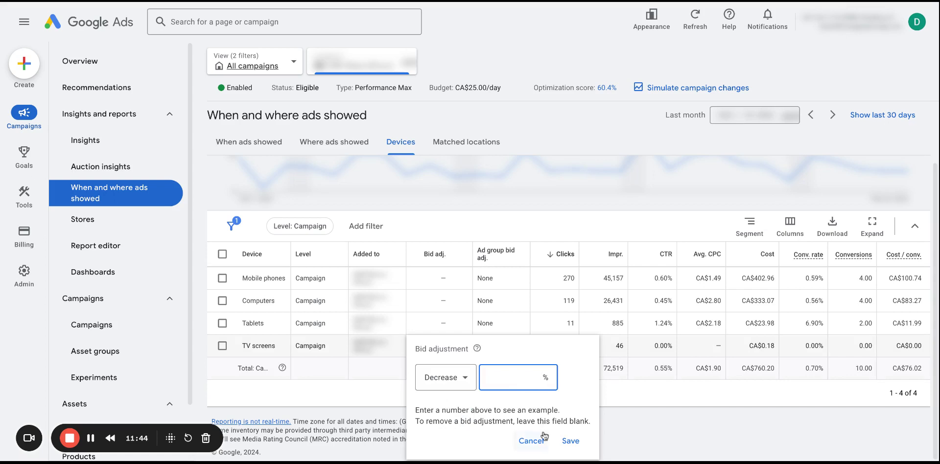
pyautogui.write('100')
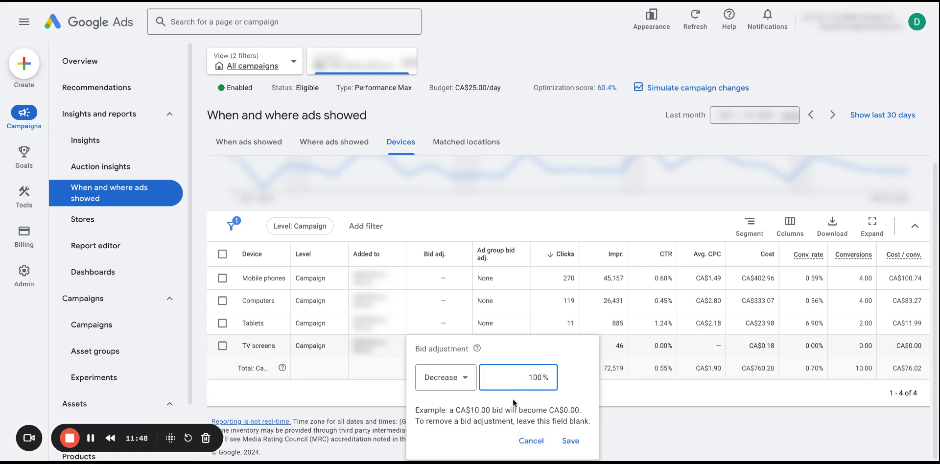
pyautogui.click(541, 442)
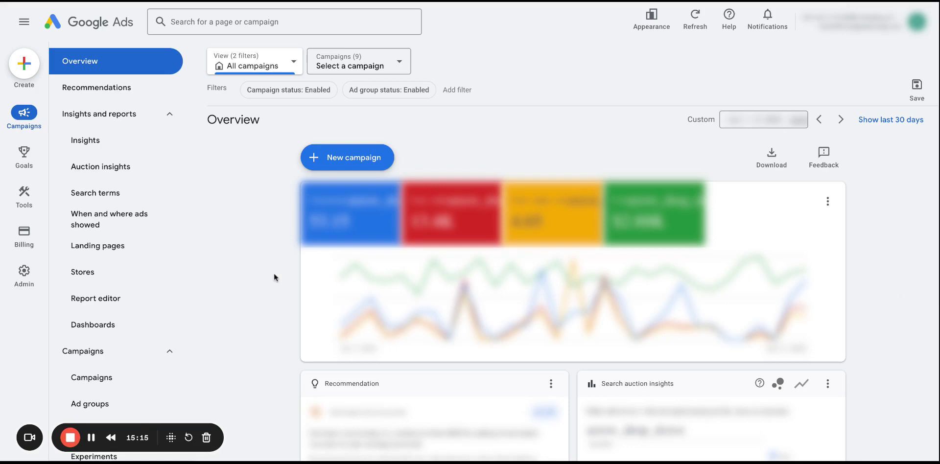
# - Expand the budgets and bidding and bulk actions tools and open the account's Scripts
pyautogui.moveTo(37, 195)
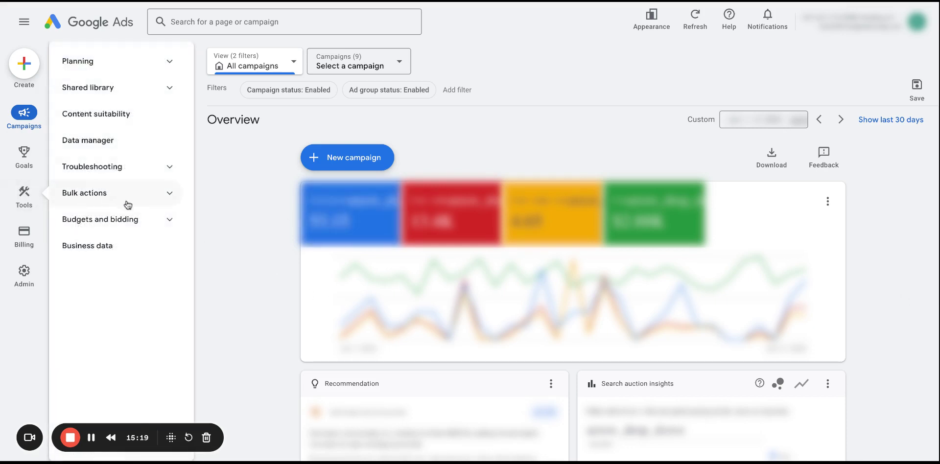
pyautogui.click(147, 219)
pyautogui.click(150, 202)
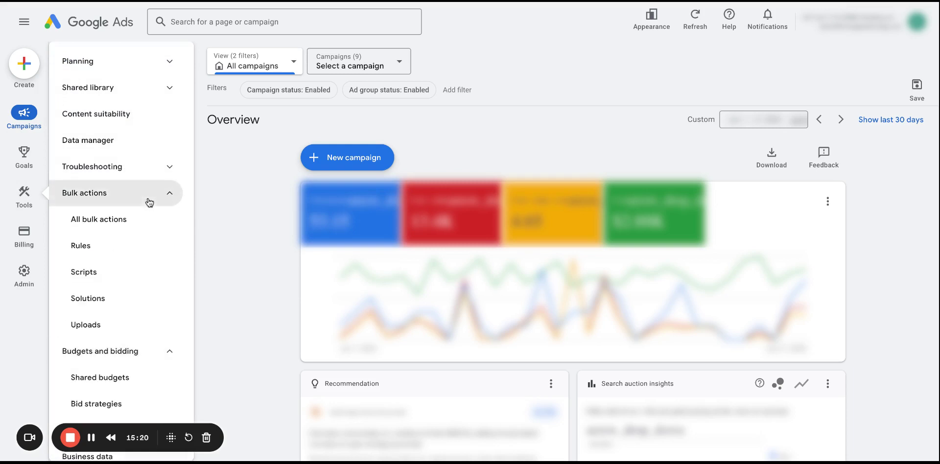
pyautogui.click(148, 273)
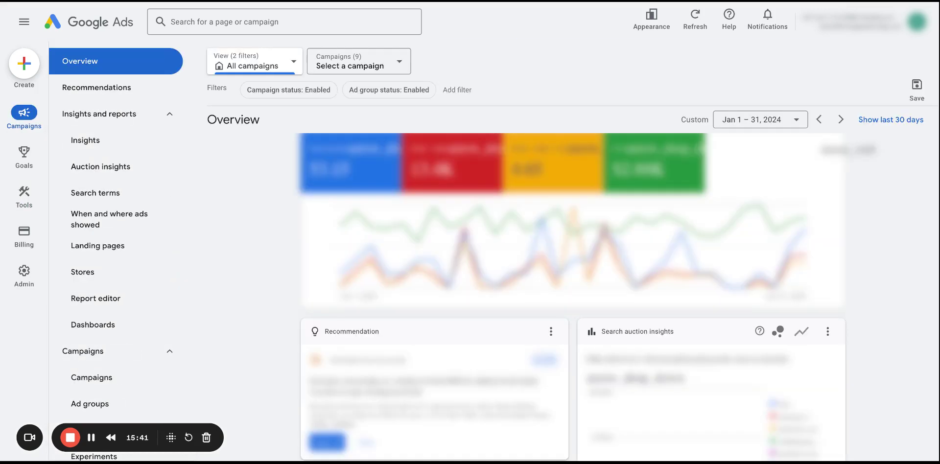